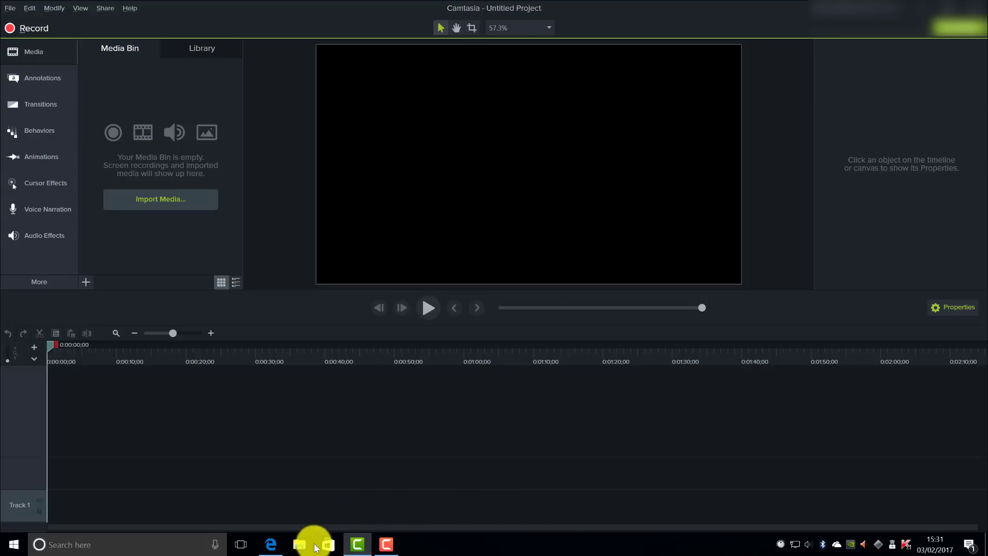
Download 'The Optelec Traveller HD - Video Magnifier' from the channel's Video Manager as an MP4.
{"action": "mouse_move", "coordinate": [283, 547]}
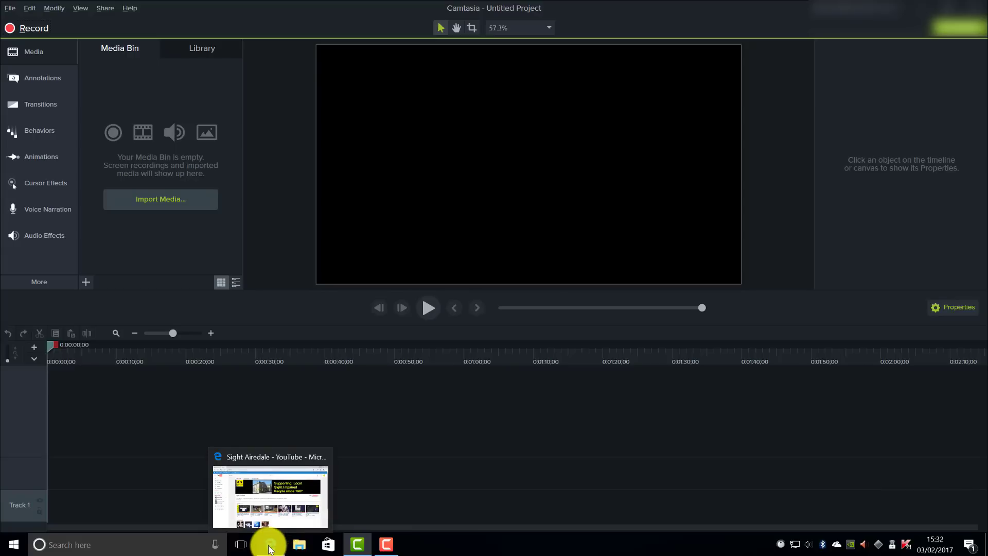
{"action": "left_click", "coordinate": [269, 547]}
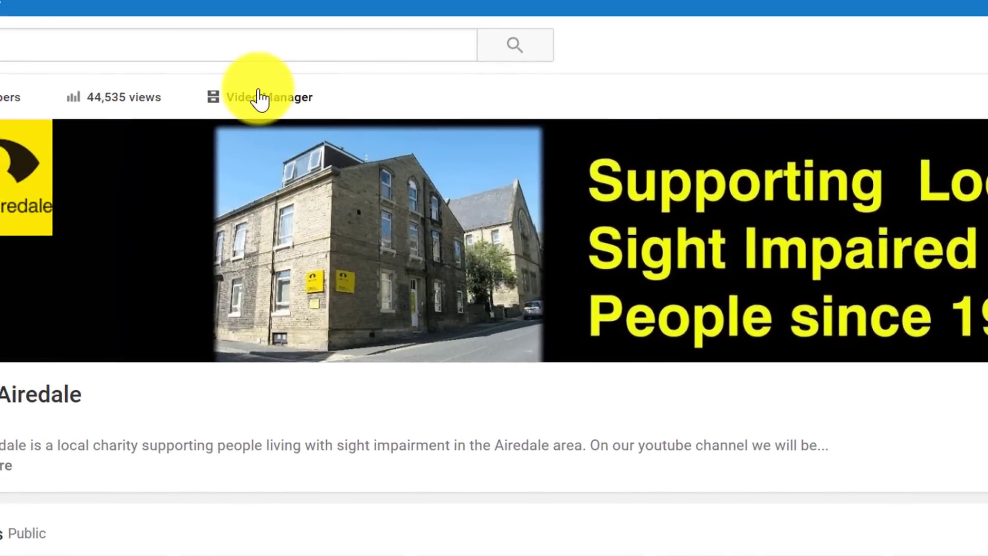
{"action": "left_click", "coordinate": [259, 121]}
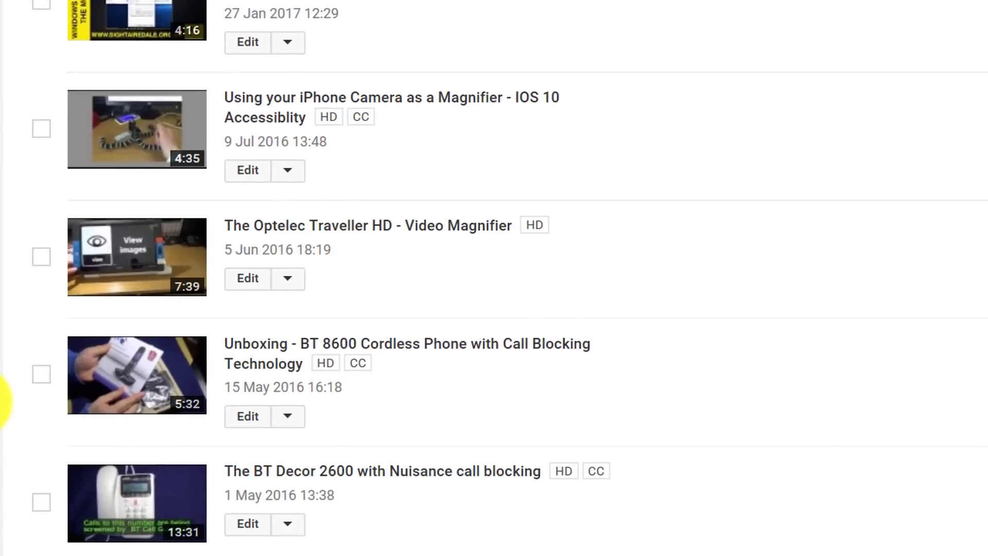
{"action": "left_click", "coordinate": [284, 283]}
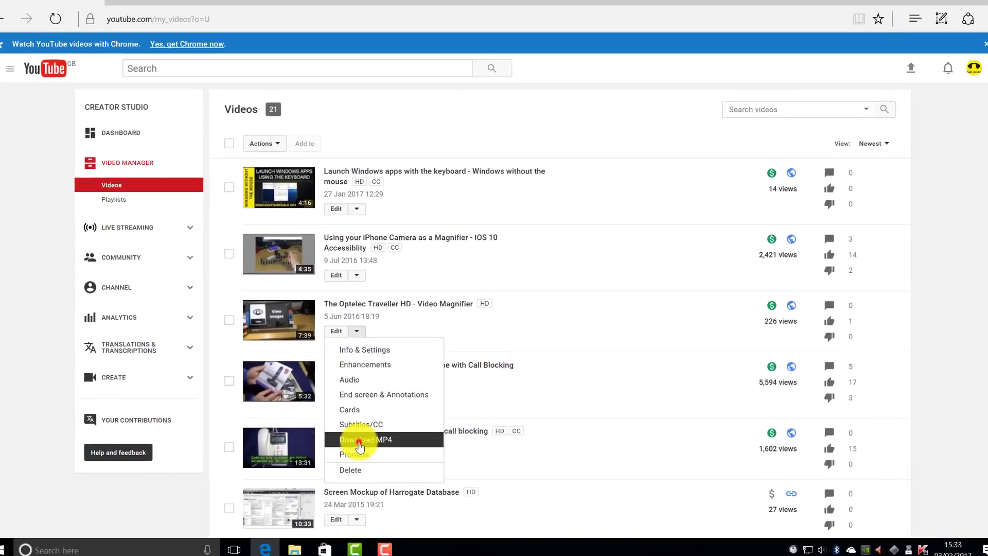
{"action": "left_click", "coordinate": [292, 496]}
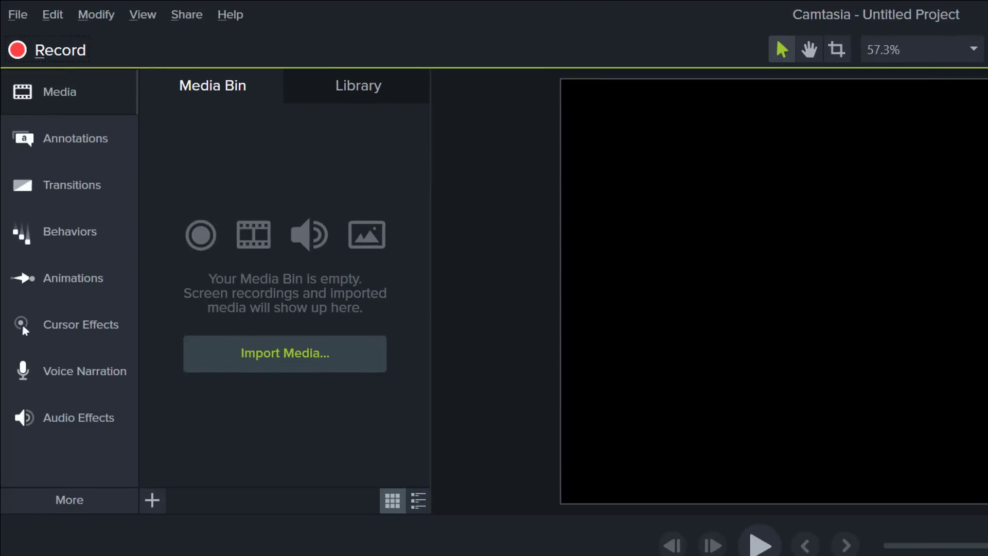
Import The Optelec Traveller HD - Video Magnifier.mp4 from Downloads and drag it onto the timeline.
{"action": "left_click", "coordinate": [258, 355]}
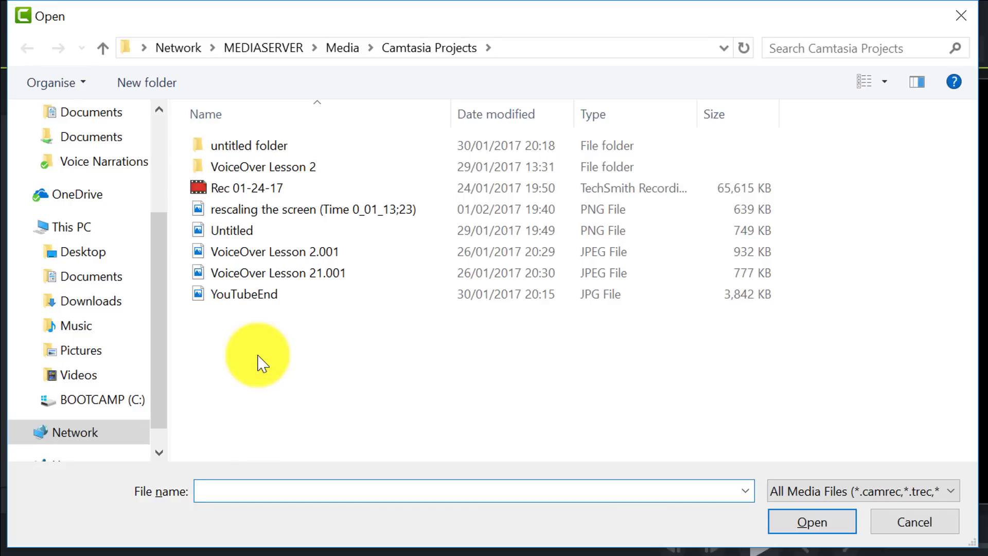
{"action": "scroll", "coordinate": [164, 322], "scroll_direction": "down", "scroll_amount": 1}
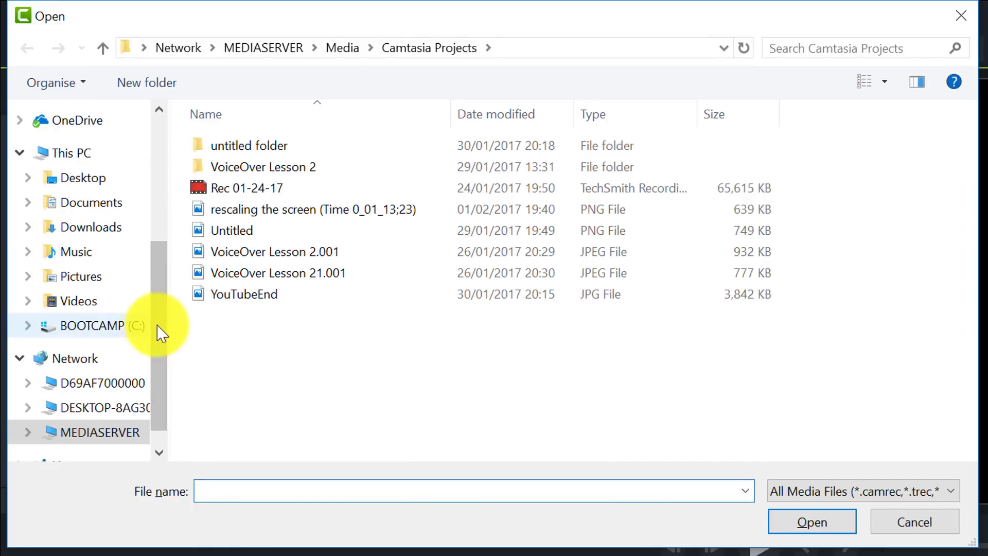
{"action": "left_click", "coordinate": [165, 326]}
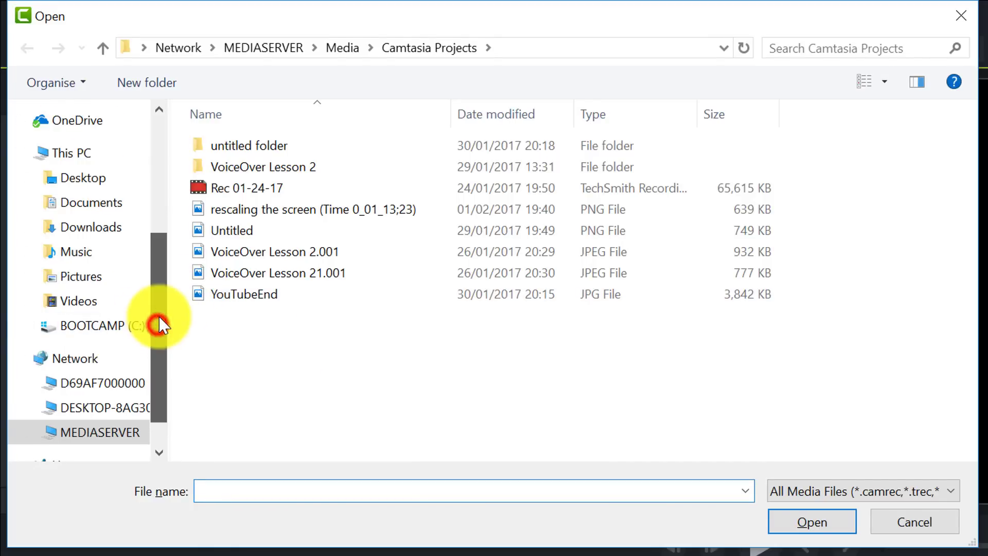
{"action": "left_click", "coordinate": [98, 225]}
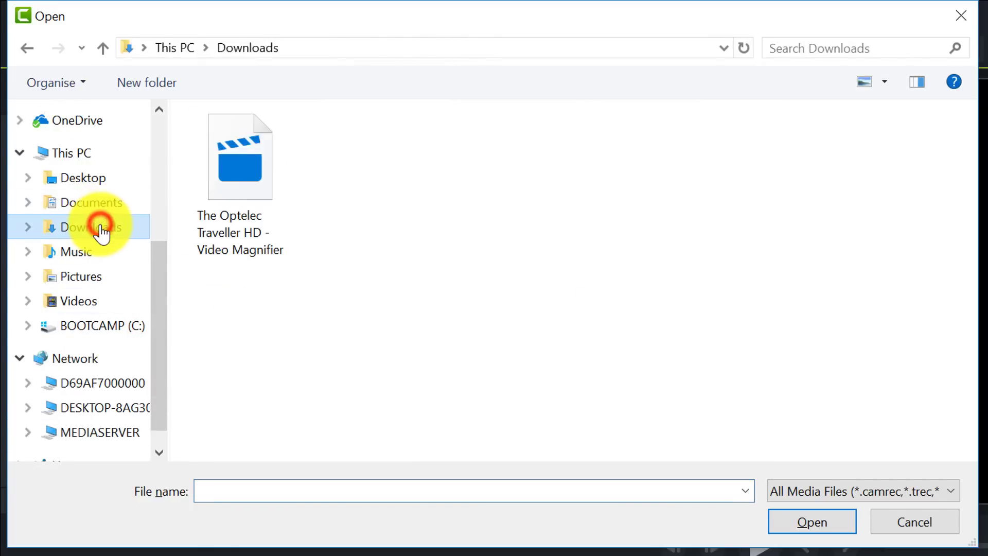
{"action": "left_click", "coordinate": [228, 201]}
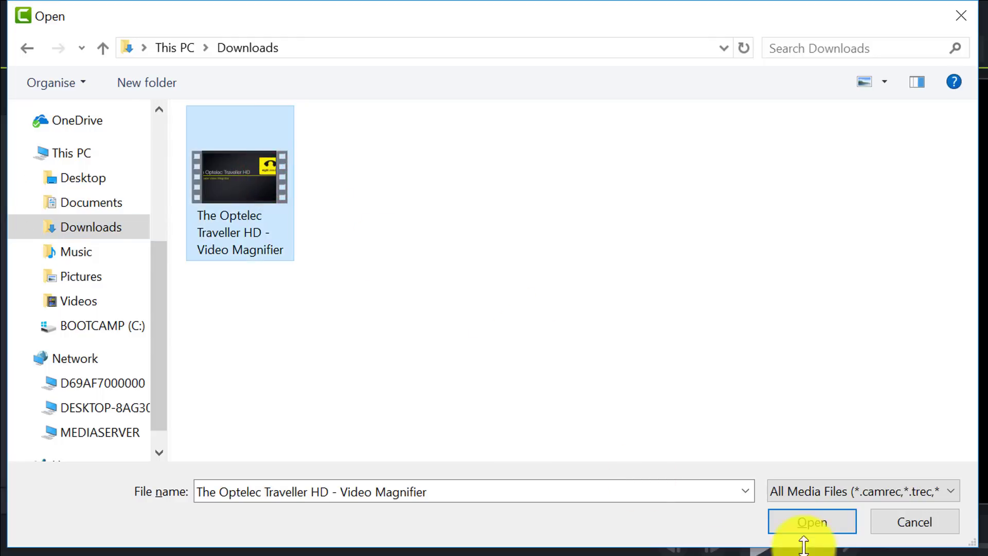
{"action": "left_click", "coordinate": [809, 523]}
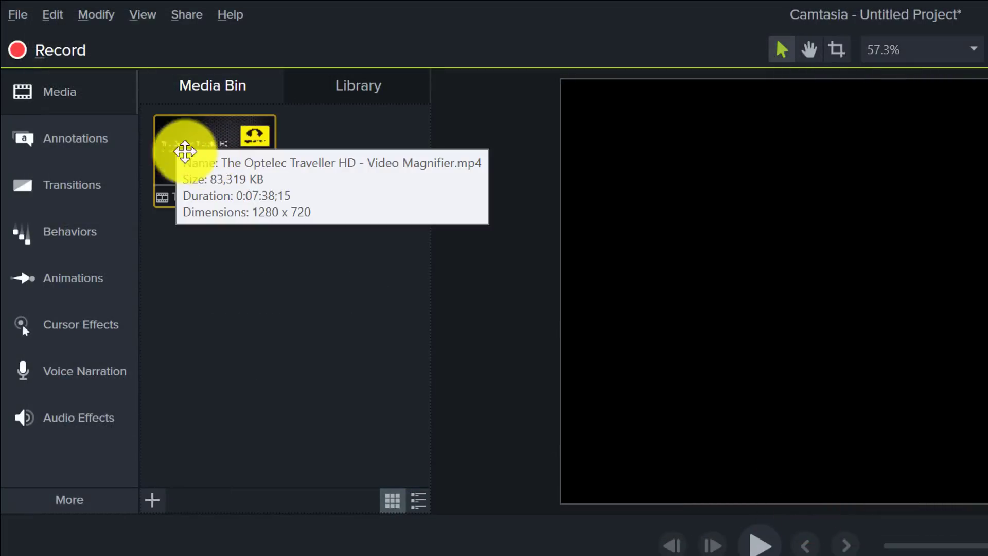
{"action": "left_click", "coordinate": [173, 144]}
{"action": "left_click_drag", "start_coordinate": [174, 144], "coordinate": [772, 553]}
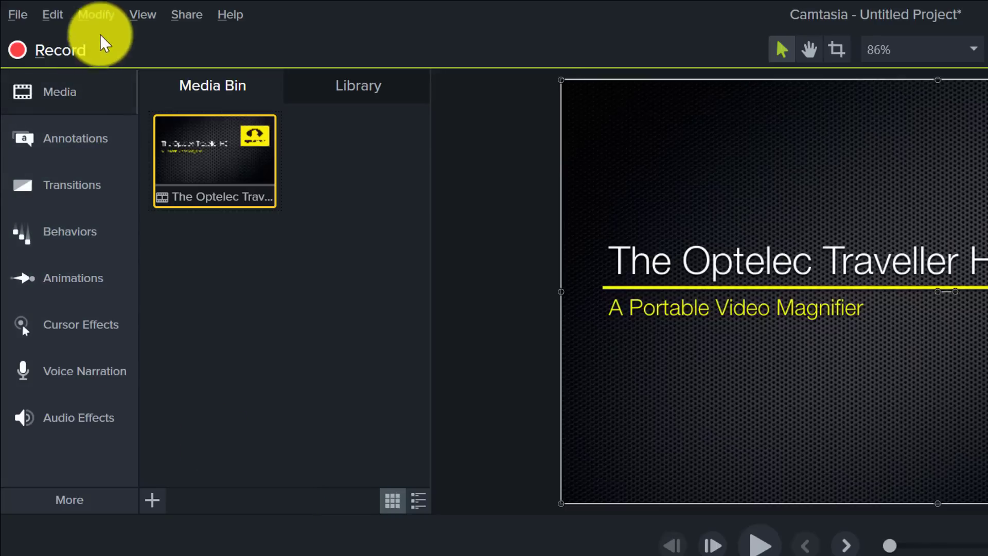
Apply Speech-to-Text from Modify > Captions and launch Windows voice training from the tips dialog.
{"action": "left_click", "coordinate": [110, 5]}
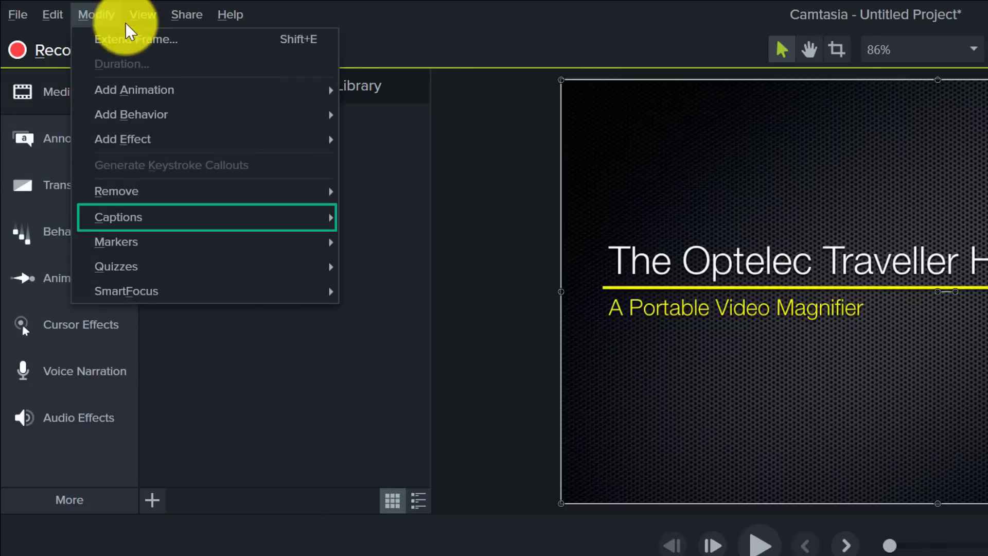
{"action": "mouse_move", "coordinate": [156, 213]}
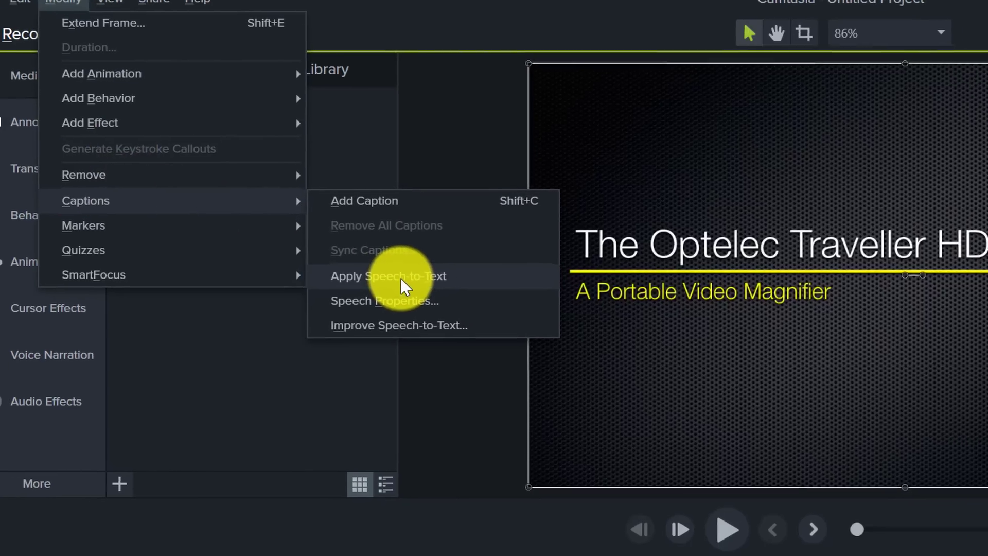
{"action": "left_click", "coordinate": [436, 300]}
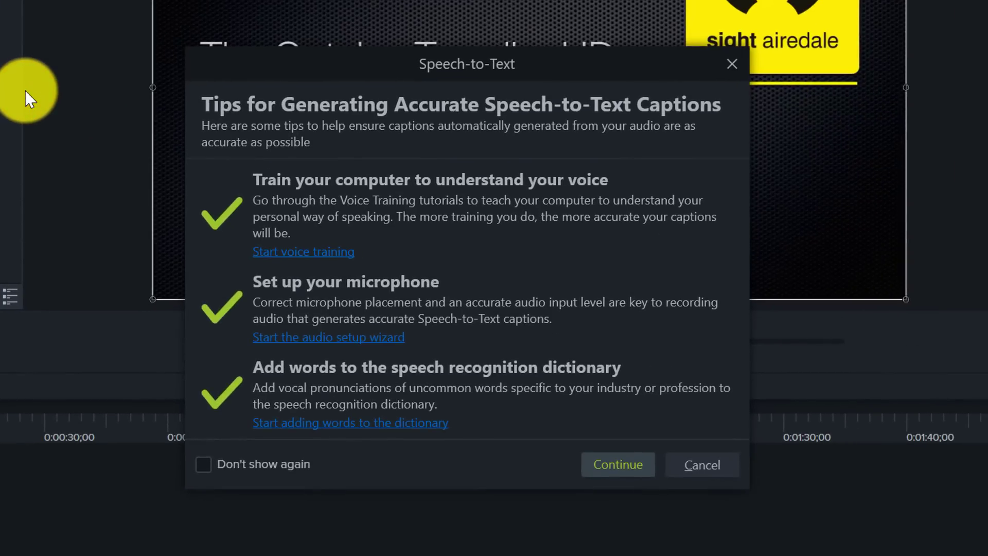
{"action": "left_click", "coordinate": [296, 253]}
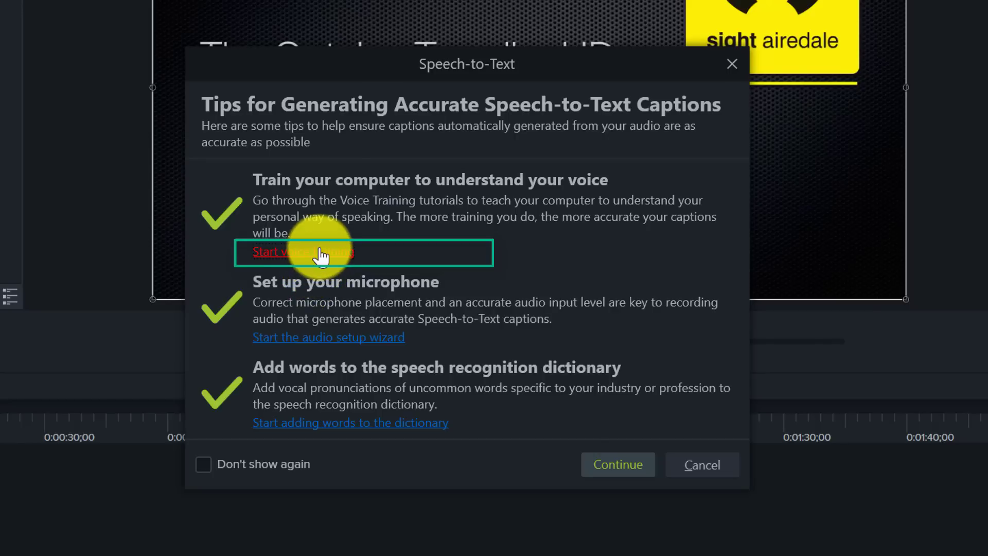
{"action": "left_click", "coordinate": [320, 253]}
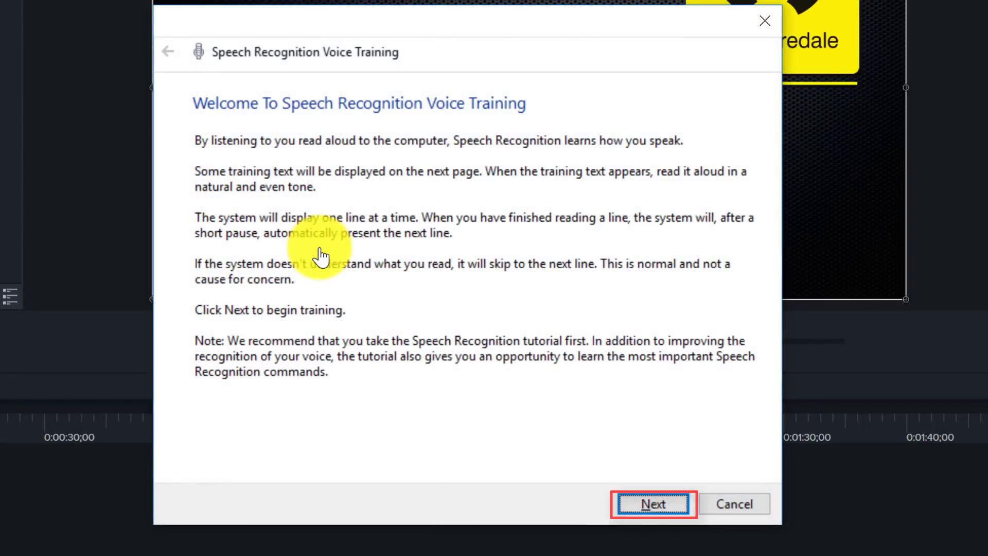
Complete the Windows Speech Recognition voice training session and return to Camtasia.
{"action": "left_click", "coordinate": [632, 511]}
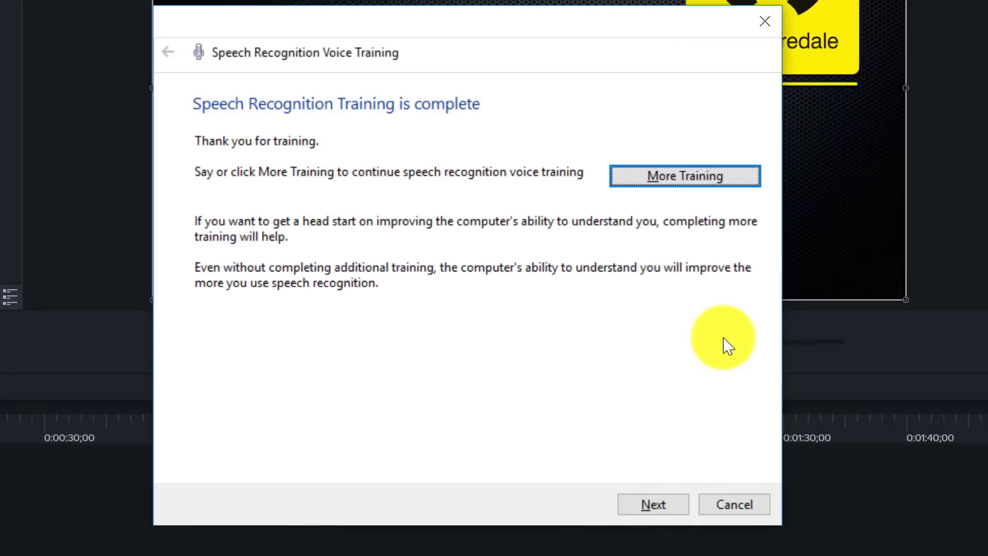
{"action": "left_click", "coordinate": [643, 507]}
{"action": "left_click", "coordinate": [631, 503]}
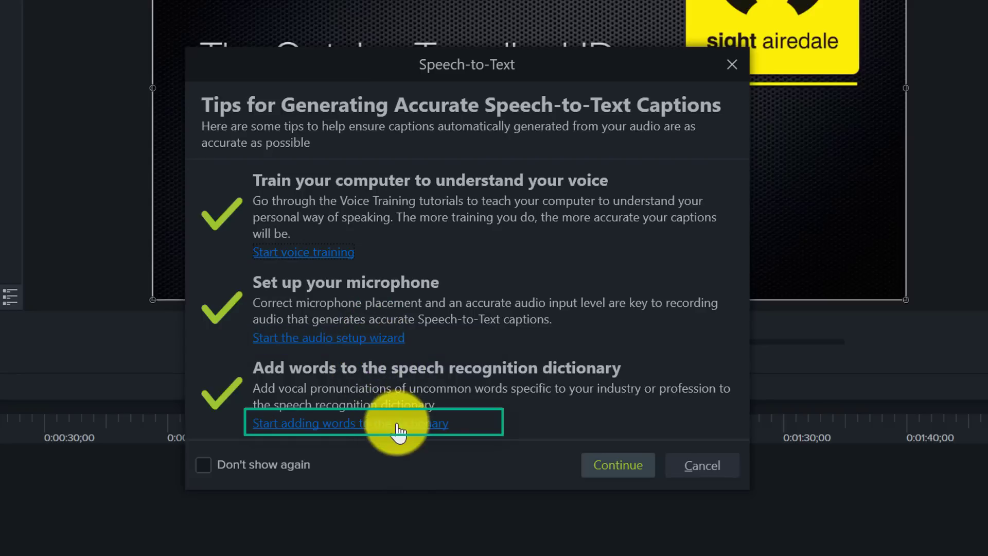
{"action": "left_click", "coordinate": [326, 423]}
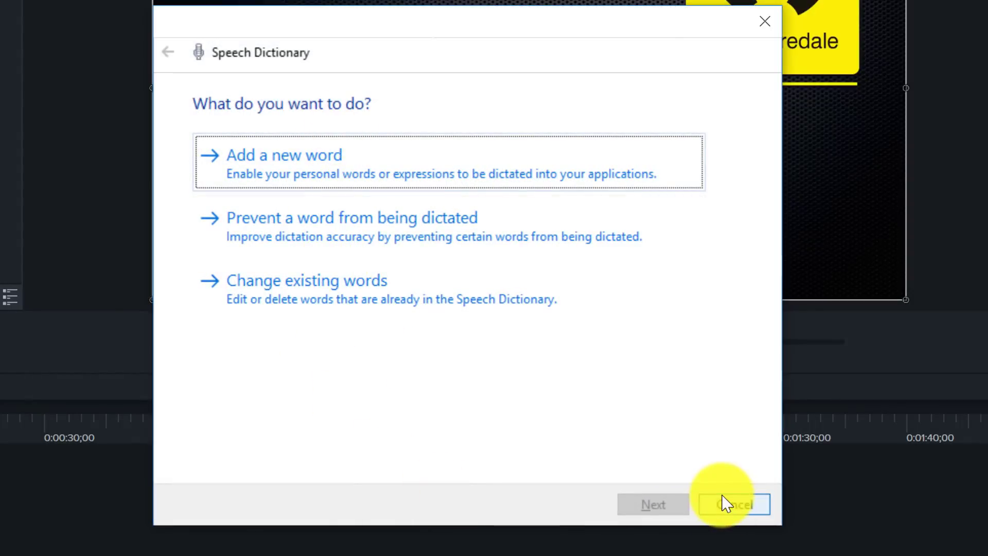
{"action": "left_click", "coordinate": [734, 504]}
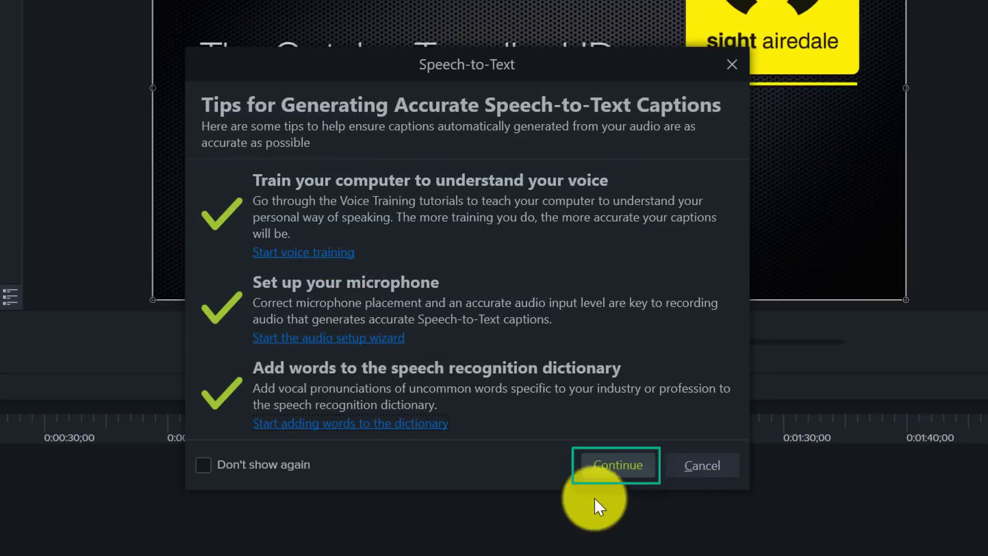
Continue past the tips and transcribe captions for the Entire Timeline.
{"action": "left_click", "coordinate": [623, 466]}
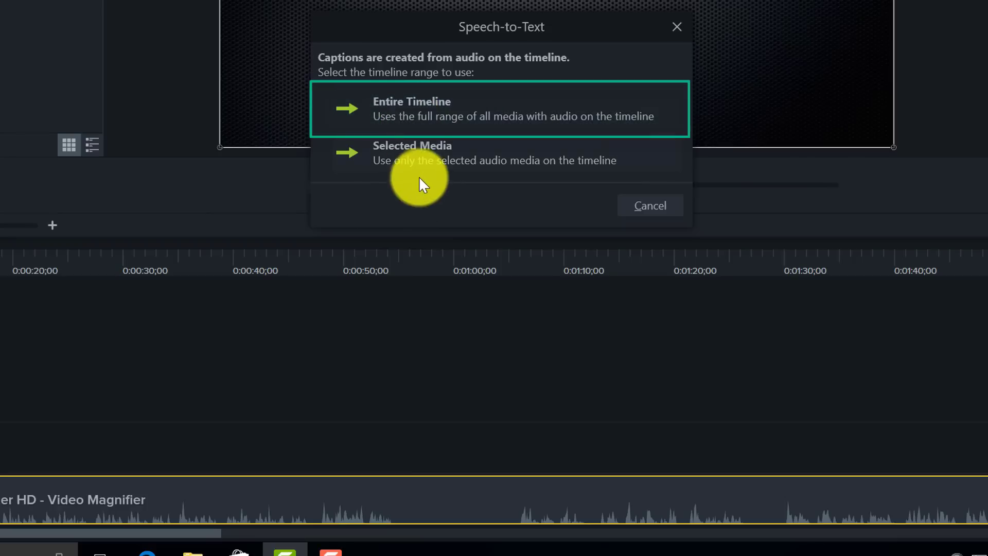
{"action": "left_click", "coordinate": [452, 109]}
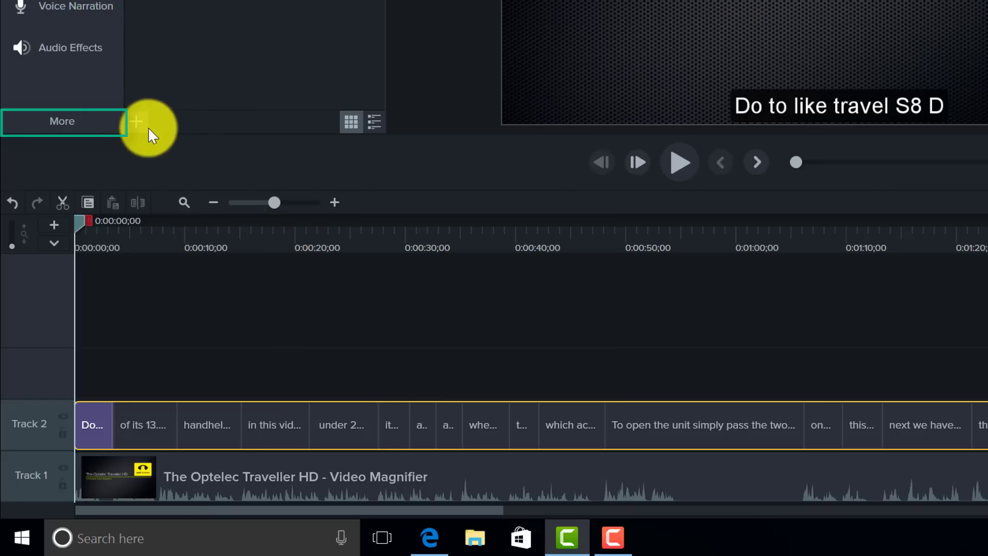
Open the Captions panel from More and replay the first caption, 'Do to like travel S8 D'.
{"action": "left_click", "coordinate": [61, 127]}
{"action": "left_click", "coordinate": [64, 125]}
{"action": "left_click", "coordinate": [67, 127]}
{"action": "left_click", "coordinate": [183, 203]}
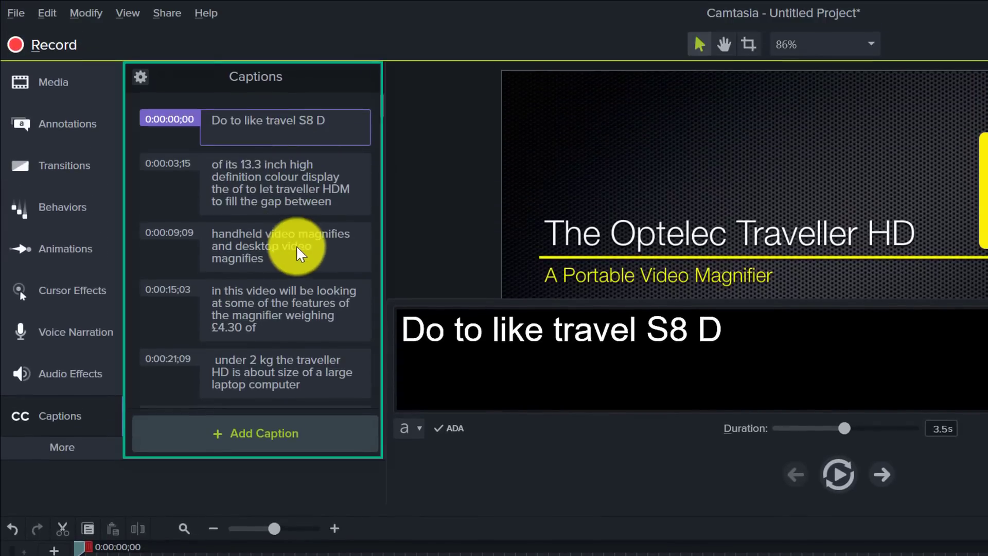
{"action": "scroll", "coordinate": [300, 246], "scroll_direction": "down", "scroll_amount": 1}
{"action": "scroll", "coordinate": [300, 245], "scroll_direction": "down", "scroll_amount": 10}
{"action": "scroll", "coordinate": [300, 245], "scroll_direction": "up", "scroll_amount": 9}
{"action": "scroll", "coordinate": [305, 251], "scroll_direction": "up", "scroll_amount": 2}
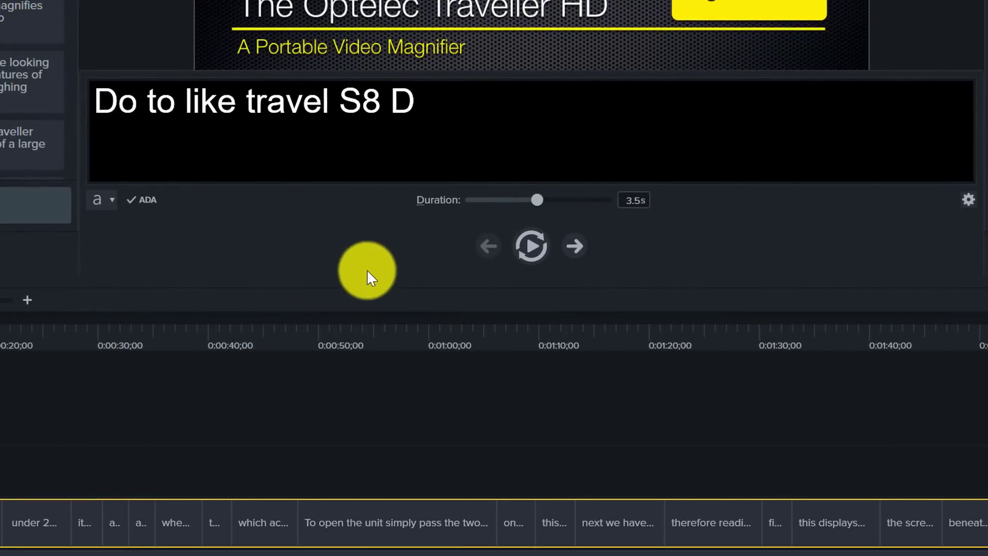
{"action": "left_click", "coordinate": [529, 249]}
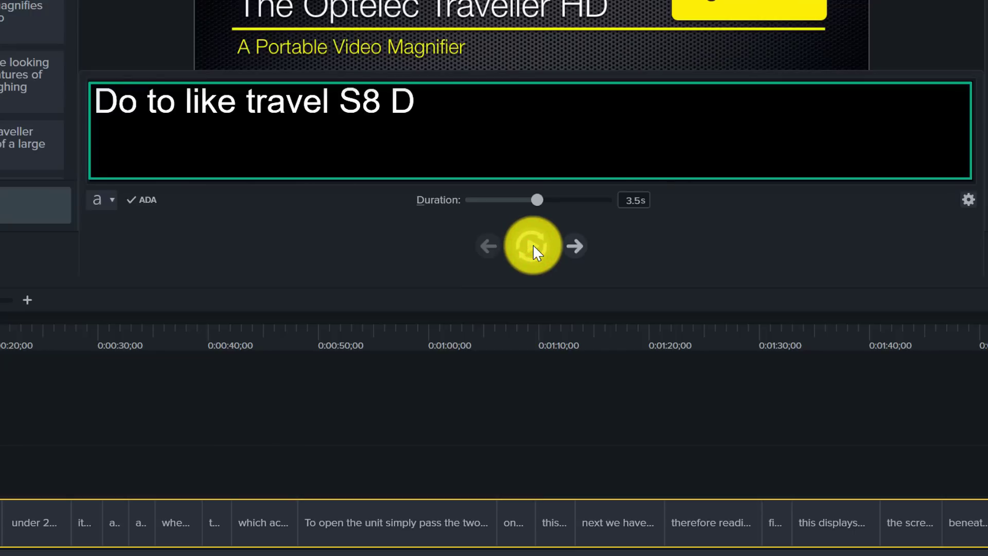
Retype the first caption as 'The Optelec Traveller HD' and close the caption editor.
{"action": "left_click", "coordinate": [428, 106]}
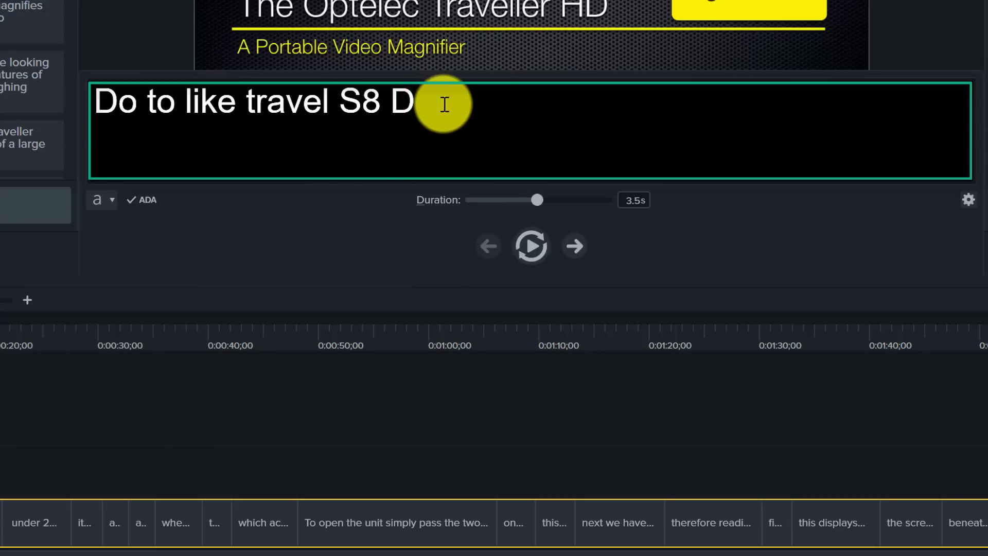
{"action": "triple_click", "coordinate": [444, 105]}
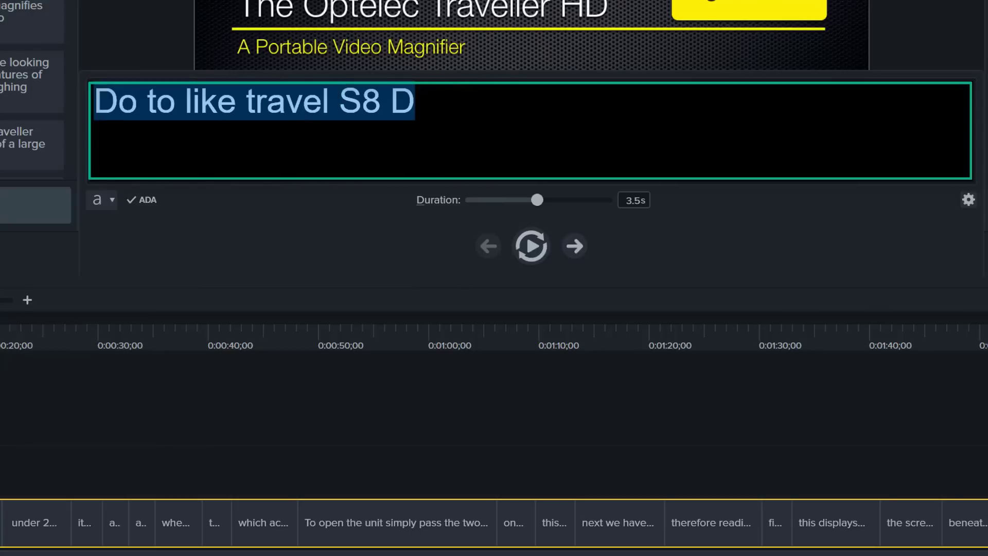
{"action": "type", "text": "The Opte"}
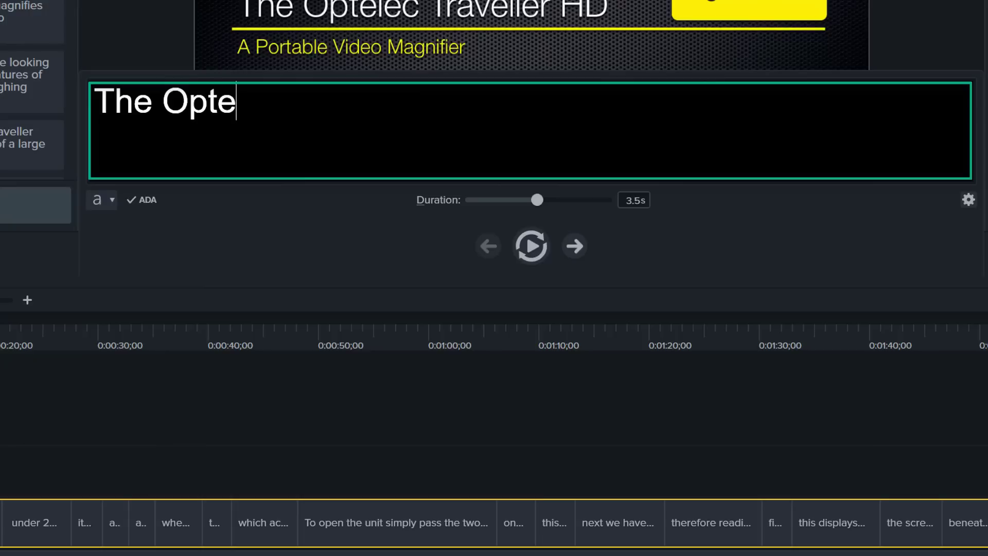
{"action": "type", "text": "lec Trav"}
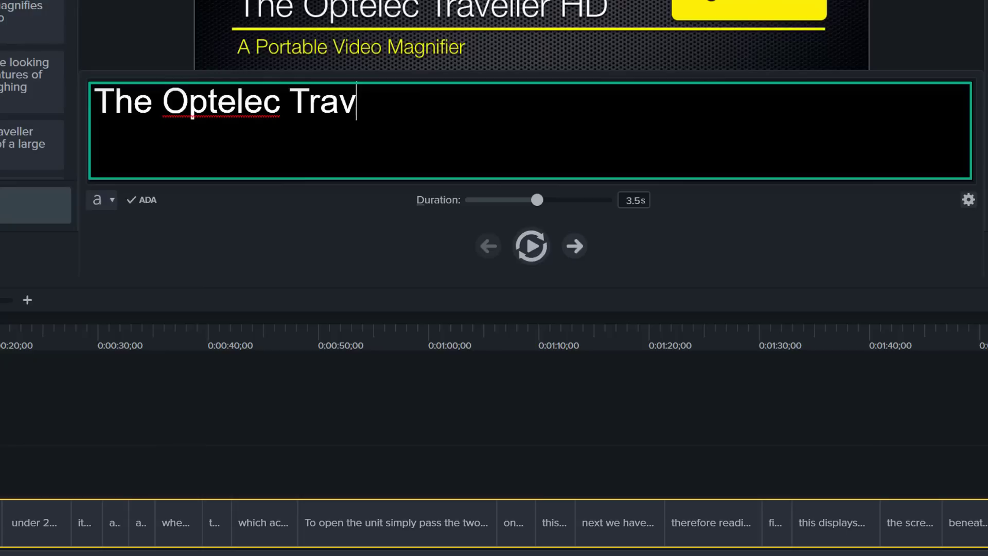
{"action": "type", "text": "eller HD"}
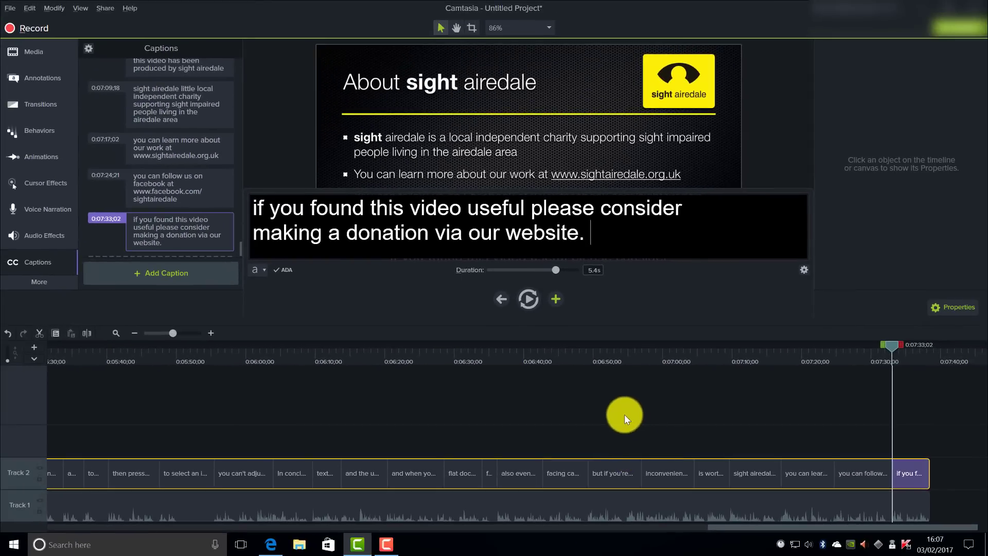
{"action": "left_click", "coordinate": [595, 401]}
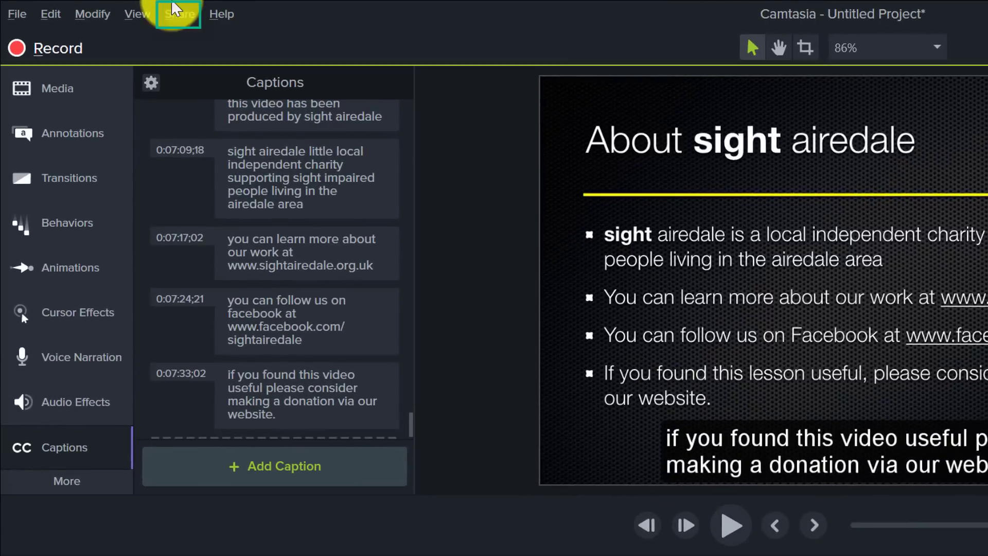
{"action": "left_click", "coordinate": [176, 11]}
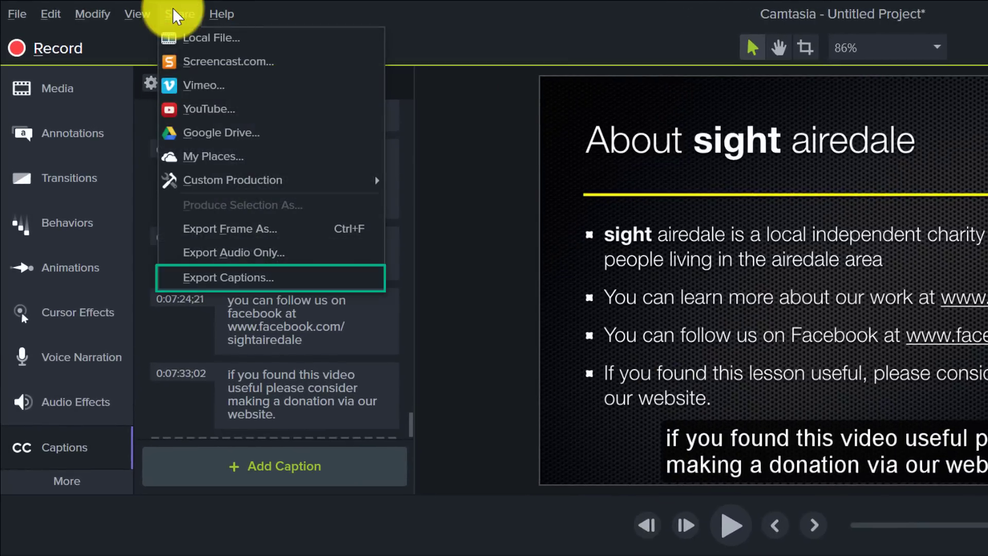
Export the captions to the Desktop as travellerhd in SubRip (*.srt) format.
{"action": "left_click", "coordinate": [233, 279]}
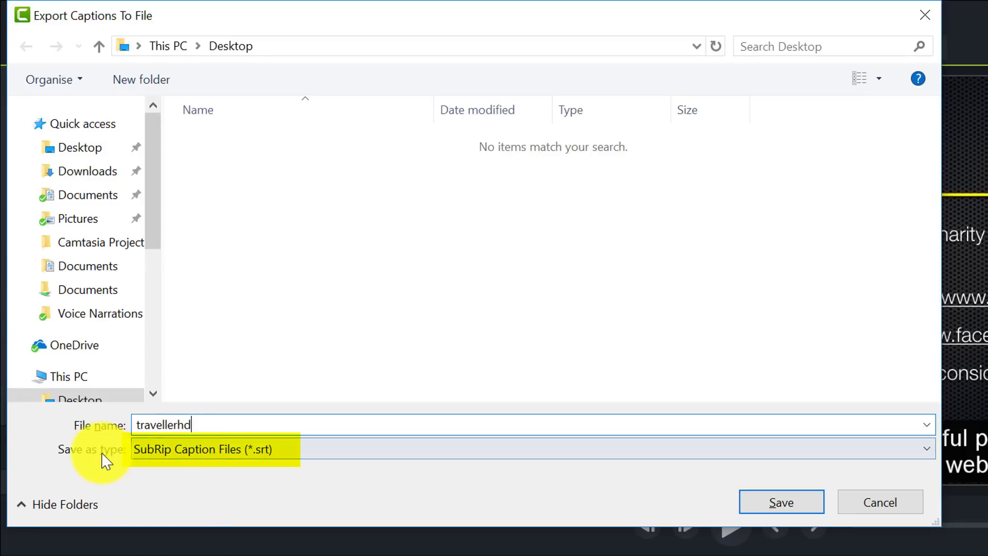
{"action": "left_click", "coordinate": [187, 452]}
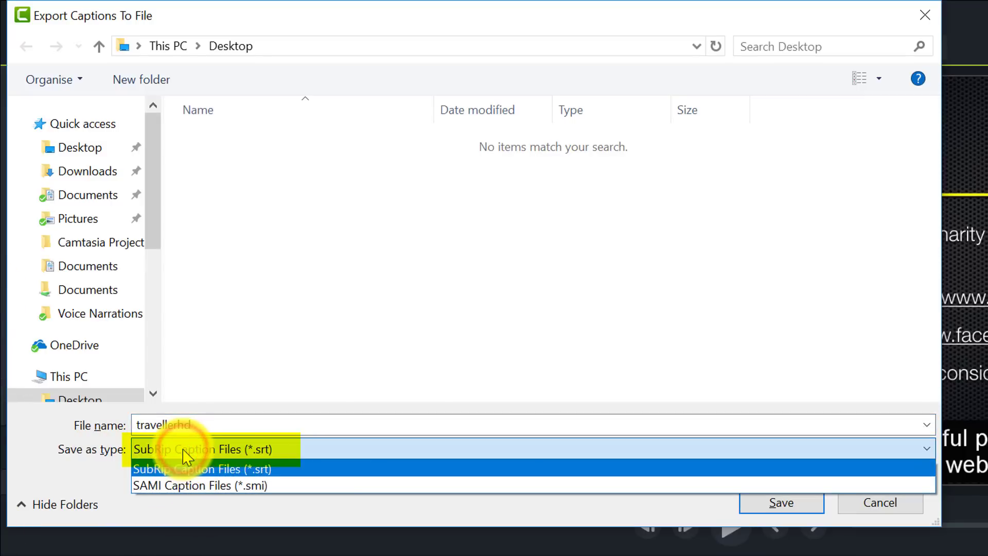
{"action": "left_click", "coordinate": [177, 453]}
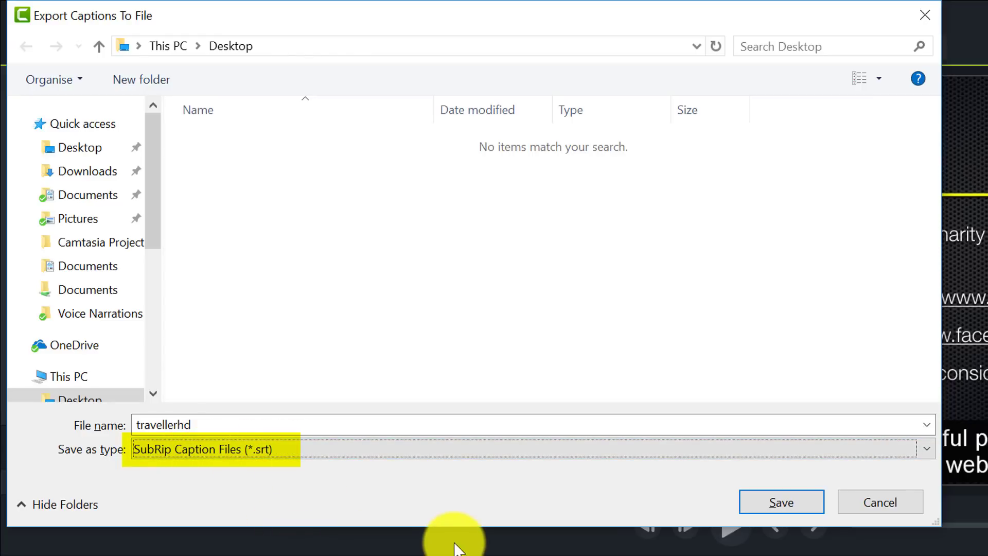
{"action": "left_click", "coordinate": [772, 508]}
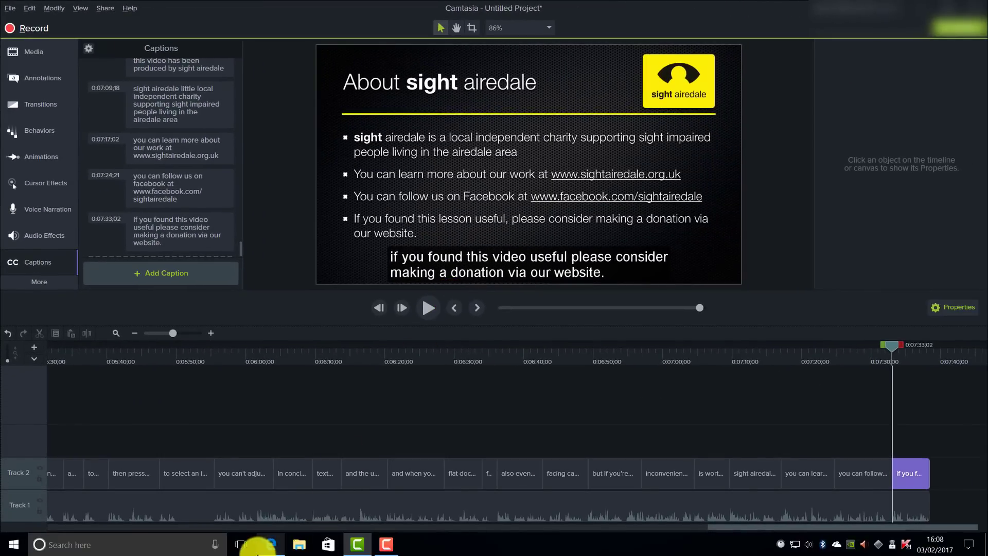
Add new English subtitles to the Optelec Traveller HD video through its Subtitles/CC options.
{"action": "left_click", "coordinate": [280, 546]}
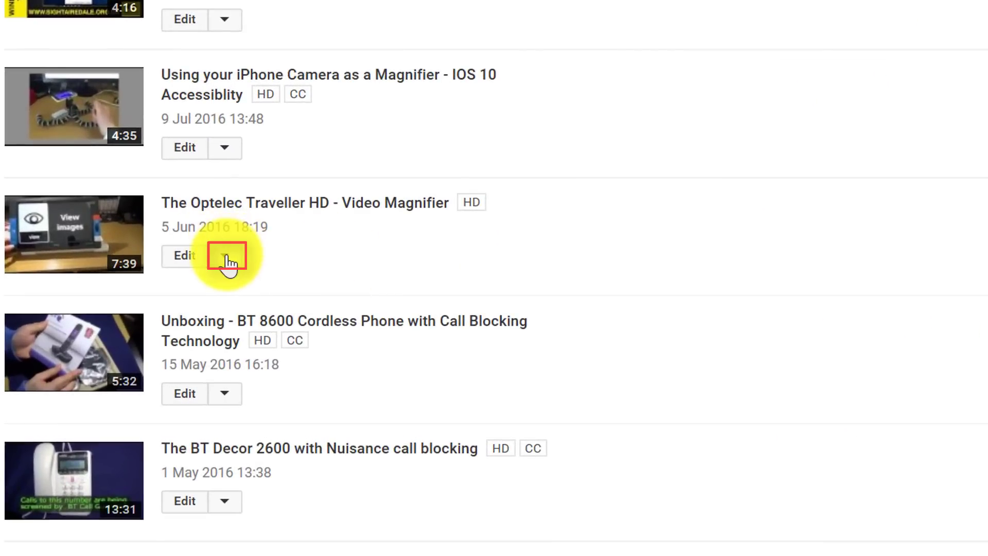
{"action": "left_click", "coordinate": [227, 258]}
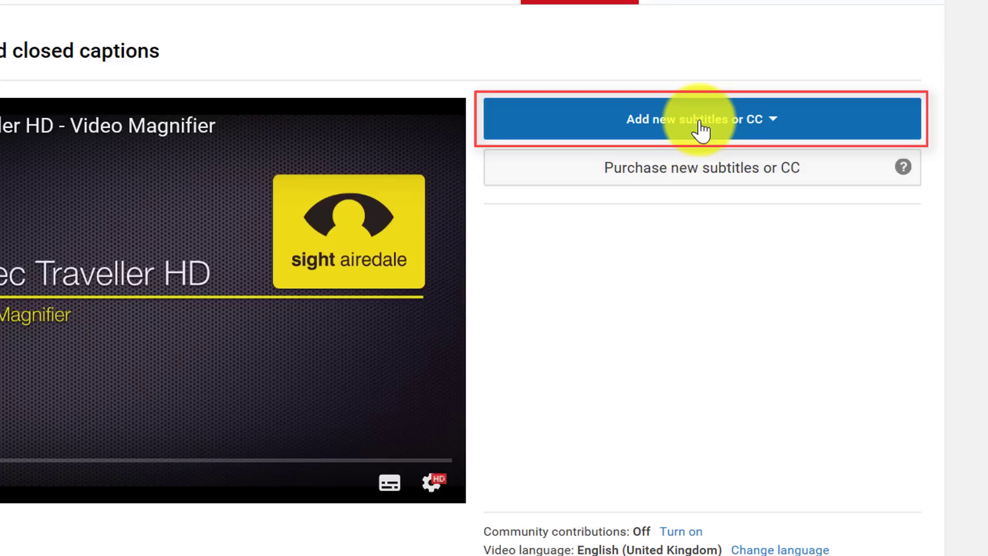
{"action": "left_click", "coordinate": [701, 131]}
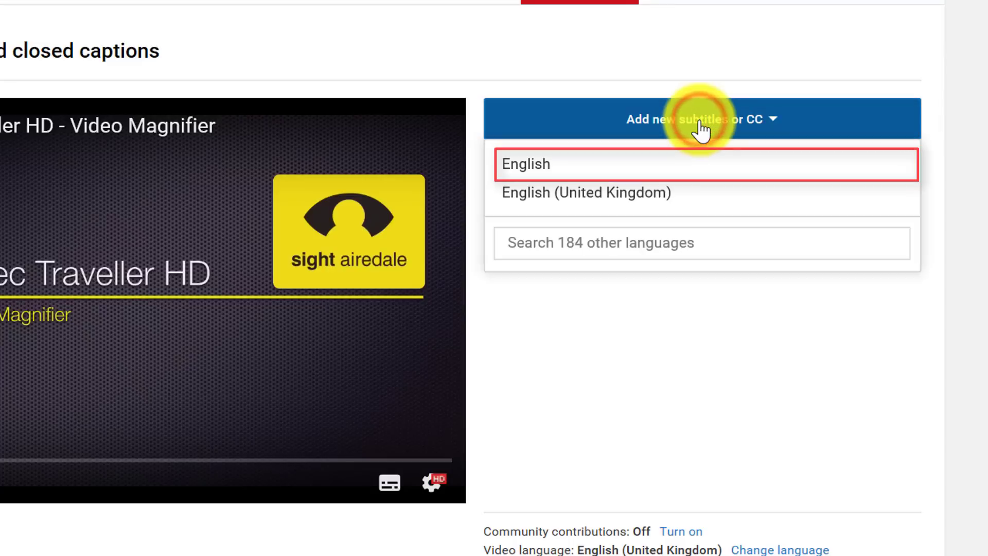
{"action": "left_click", "coordinate": [565, 175]}
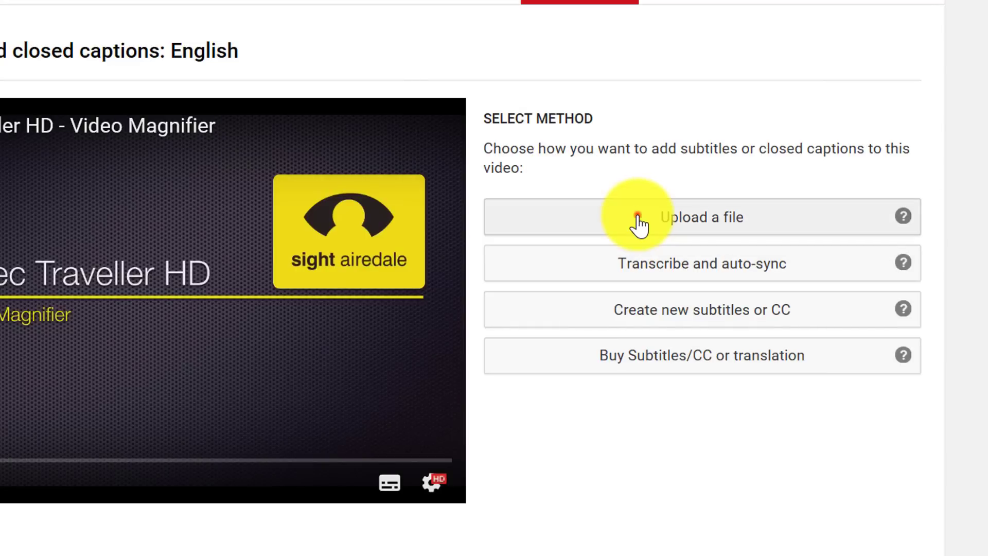
Upload a Subtitles file type and choose travellerhd from the Desktop.
{"action": "left_click", "coordinate": [638, 220]}
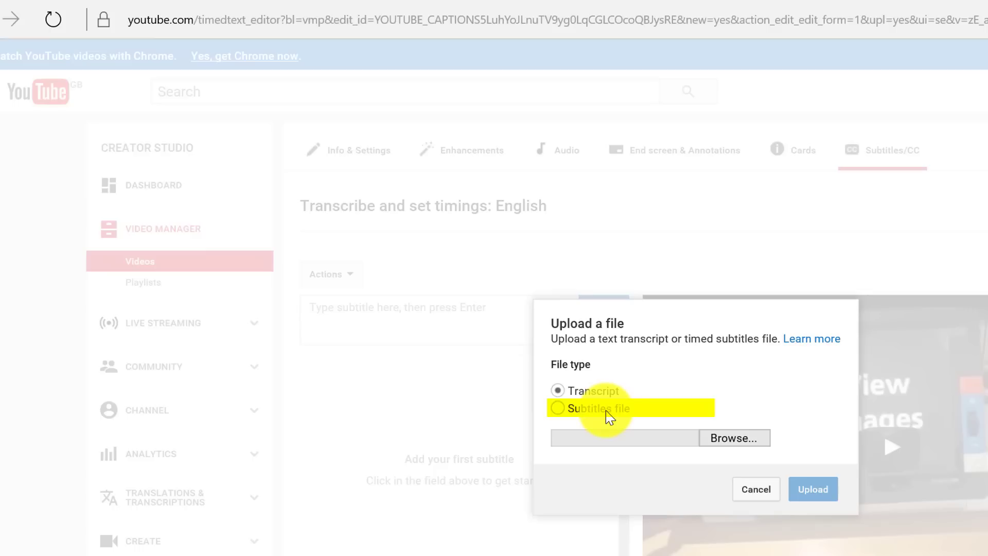
{"action": "left_click", "coordinate": [558, 409]}
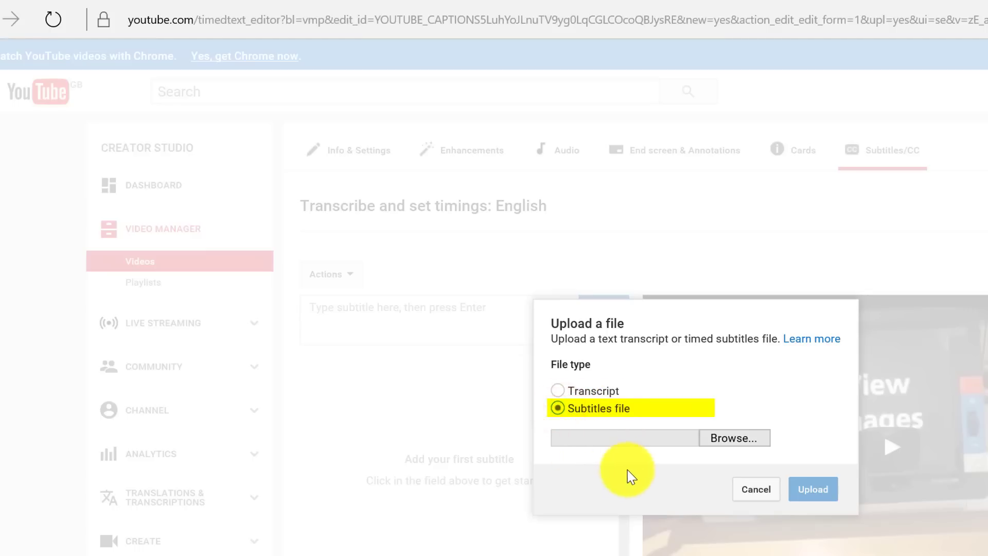
{"action": "left_click", "coordinate": [754, 438]}
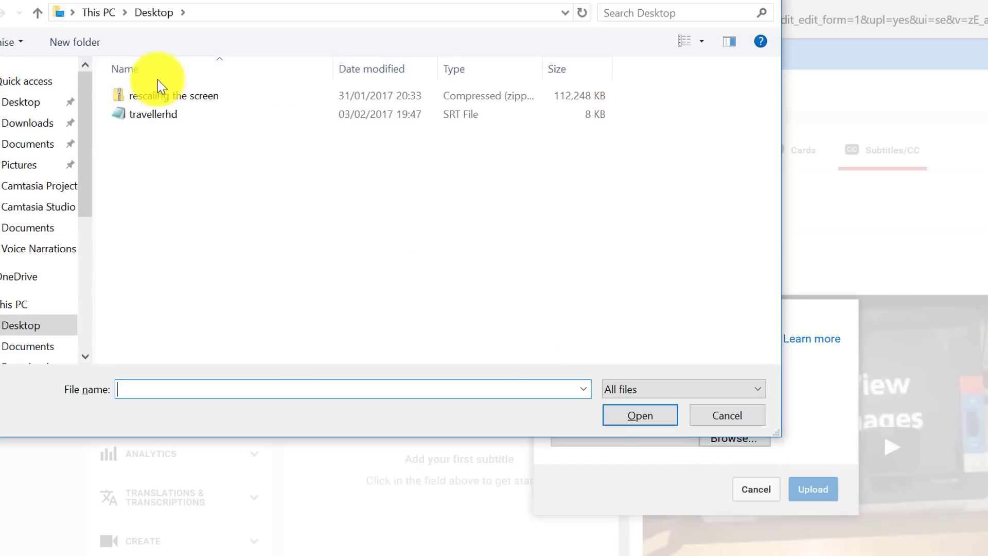
{"action": "left_click", "coordinate": [152, 120]}
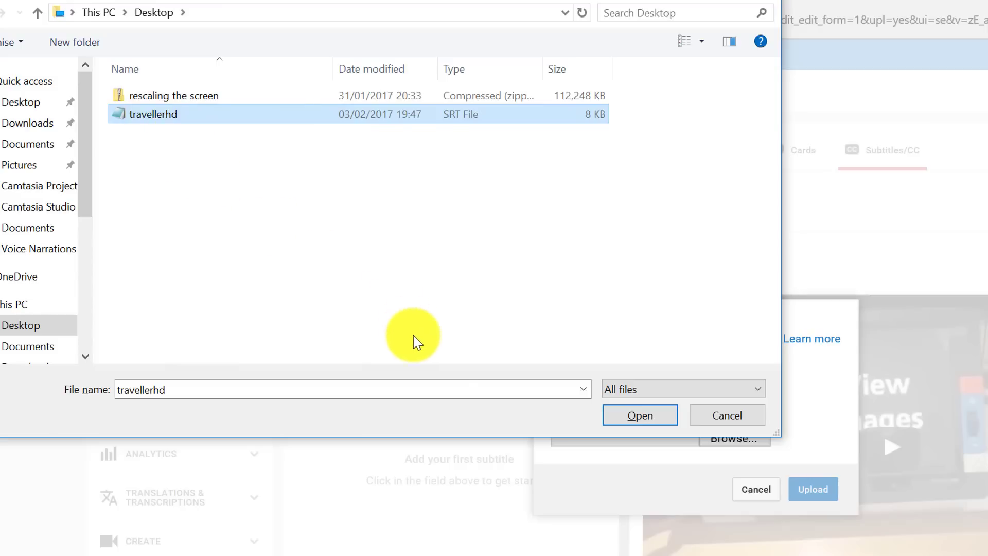
{"action": "left_click", "coordinate": [647, 423]}
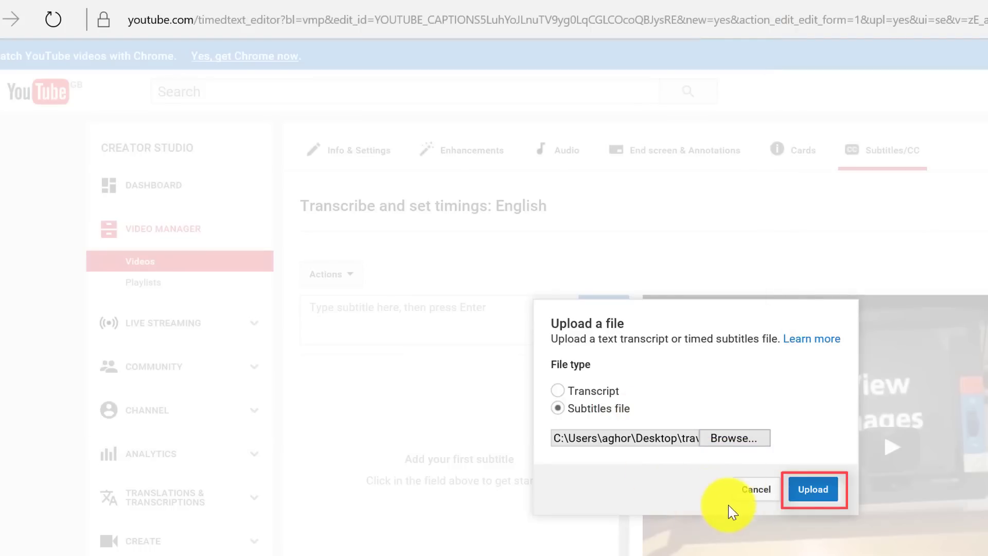
Upload the travellerhd caption file, then play and pause the video to preview the timed subtitles.
{"action": "left_click", "coordinate": [800, 491]}
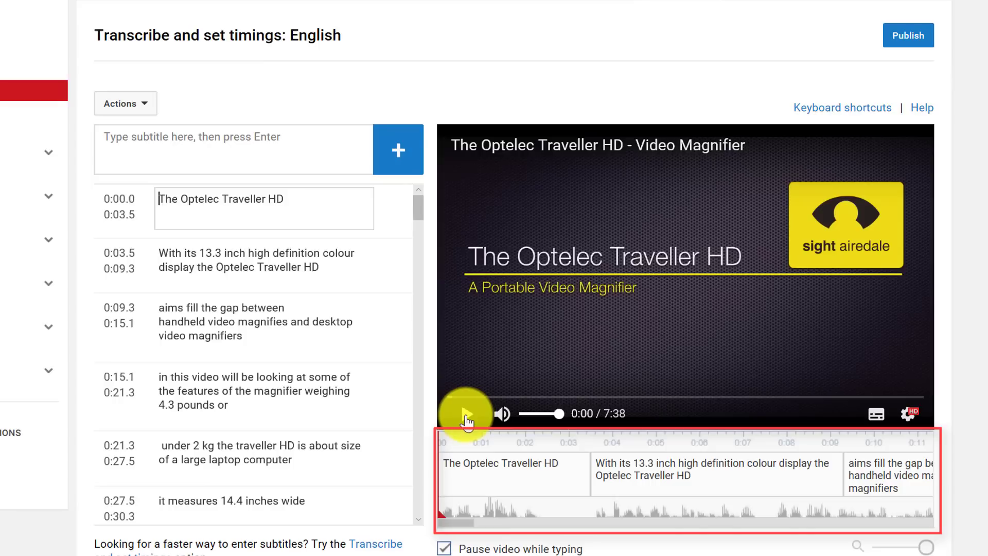
{"action": "left_click", "coordinate": [467, 418]}
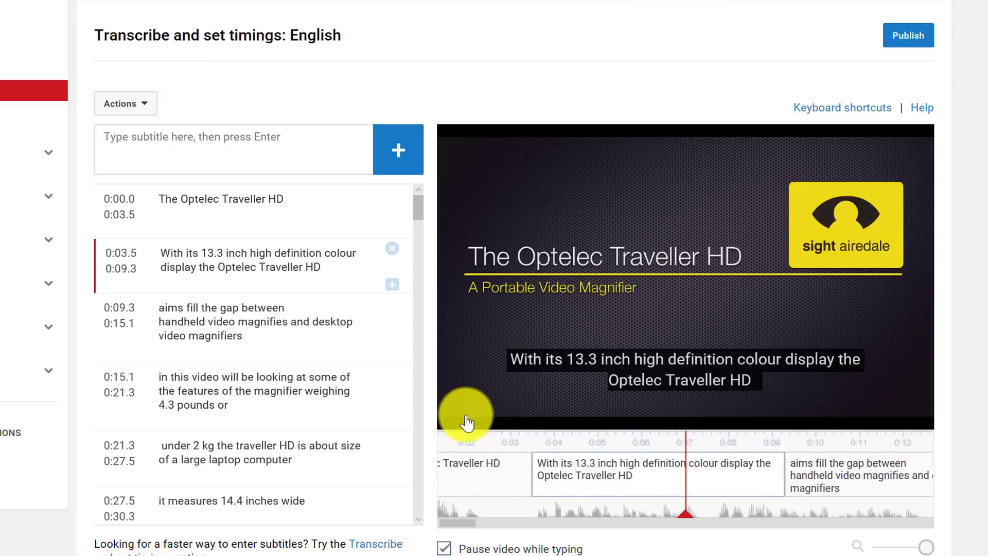
{"action": "mouse_move", "coordinate": [461, 423]}
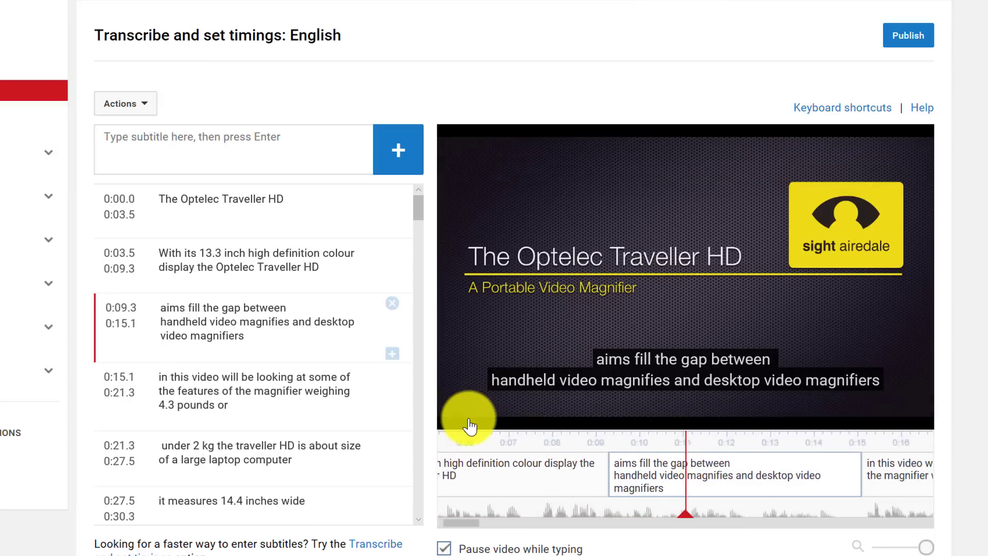
{"action": "left_click", "coordinate": [464, 417]}
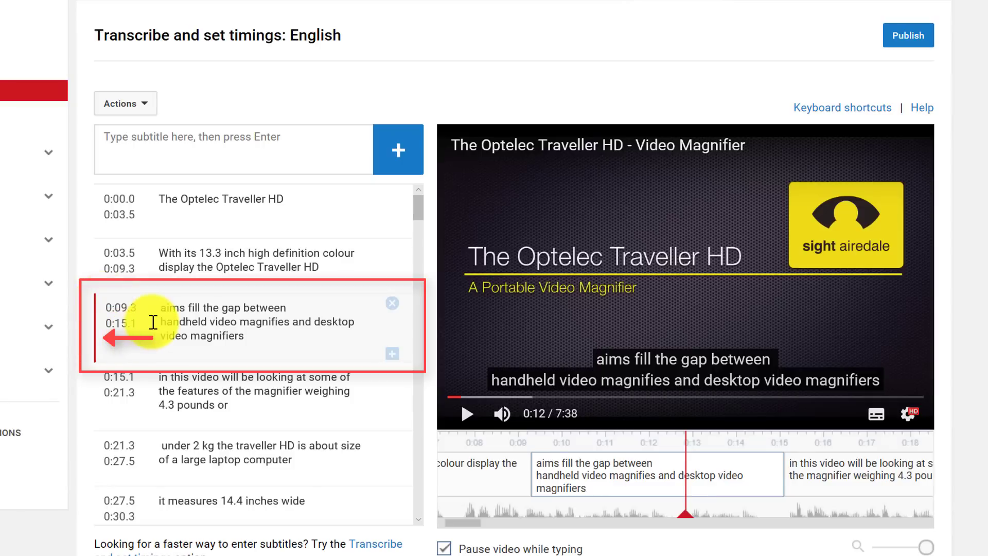
Insert an 'r' in the 0:09.3–0:15.1 subtitle so 'magnifies' reads 'magnifiers'.
{"action": "left_click", "coordinate": [177, 318]}
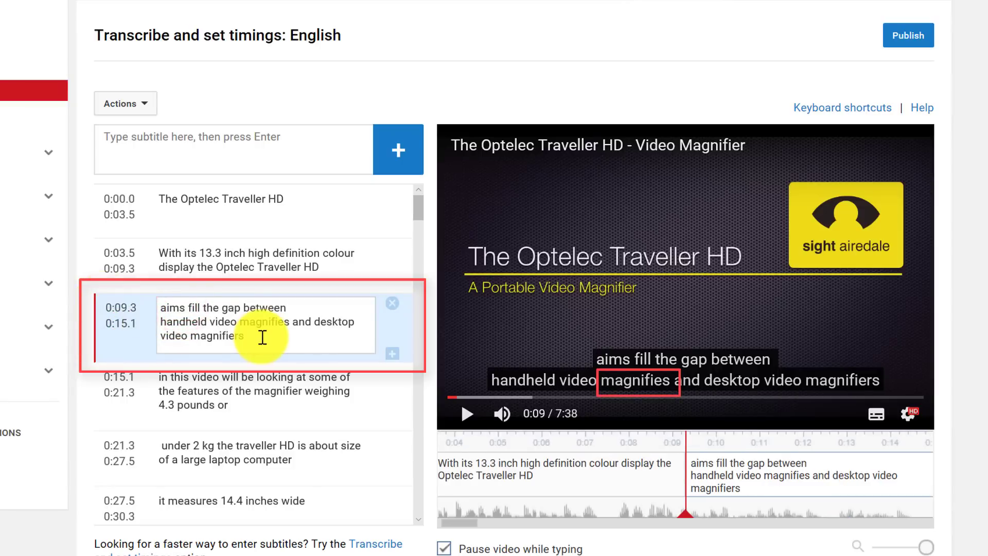
{"action": "left_click", "coordinate": [194, 307]}
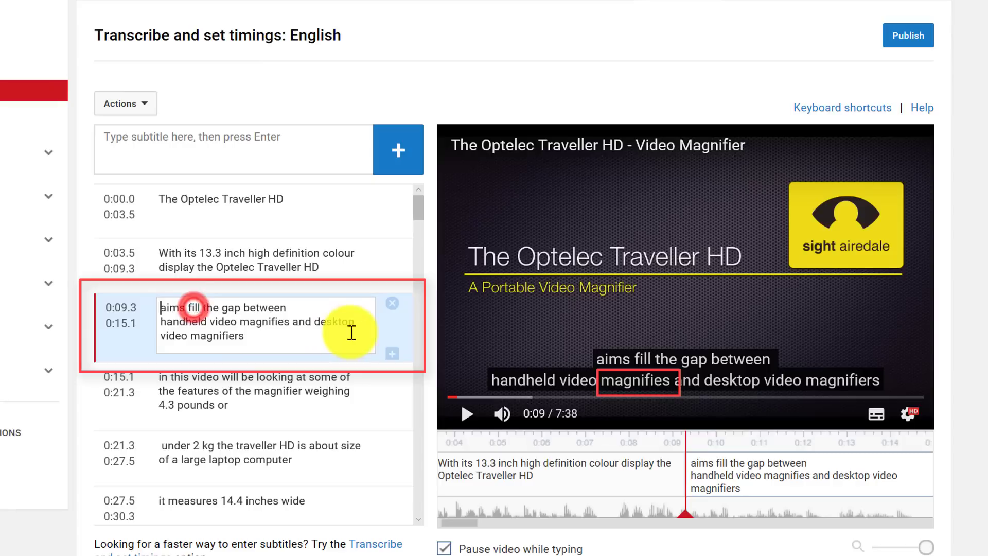
{"action": "key", "text": "Down"}
{"action": "key", "text": "Right"}
{"action": "key", "text": "Right"}
{"action": "key", "text": "Right"}
{"action": "key", "text": "Right"}
{"action": "key", "text": "Right"}
{"action": "key", "text": "Right"}
{"action": "key", "text": "Right"}
{"action": "key", "text": "Right"}
{"action": "key", "text": "Right"}
{"action": "key", "text": "Right"}
{"action": "key", "text": "Right"}
{"action": "key", "text": "Right"}
{"action": "key", "text": "Right"}
{"action": "key", "text": "Right"}
{"action": "key", "text": "Right"}
{"action": "key", "text": "Right"}
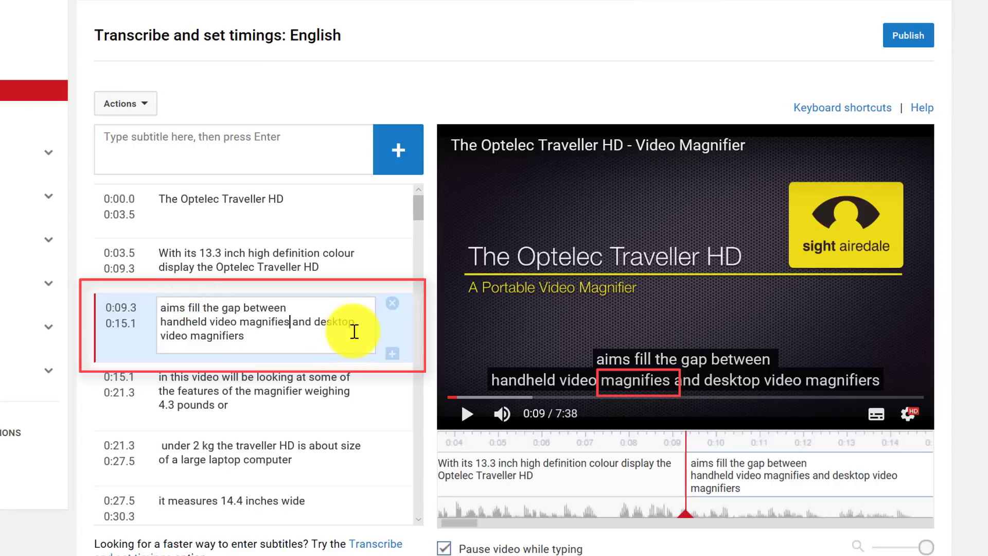
{"action": "key", "text": "Left"}
{"action": "type", "text": "r"}
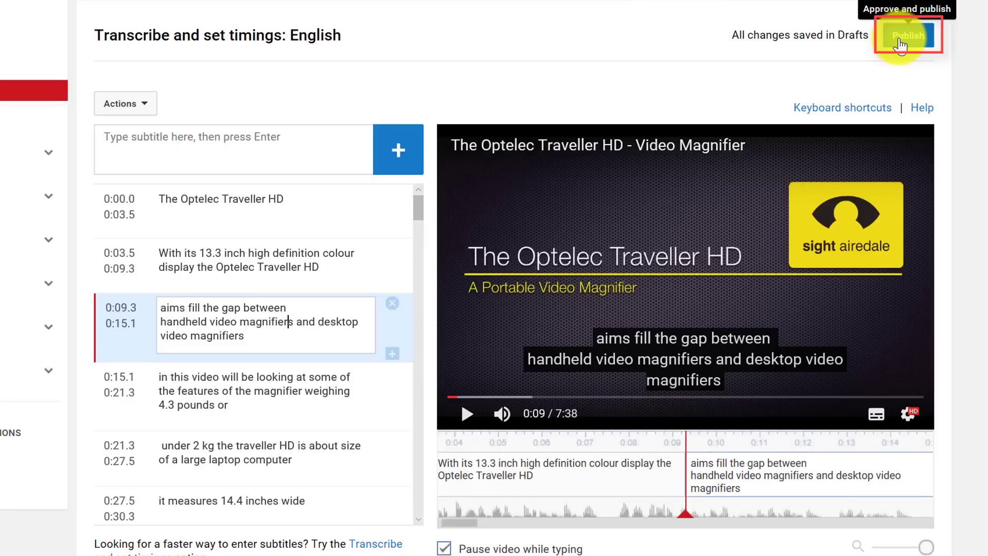
Publish the English subtitle track and open it from the Published list.
{"action": "left_click", "coordinate": [899, 40]}
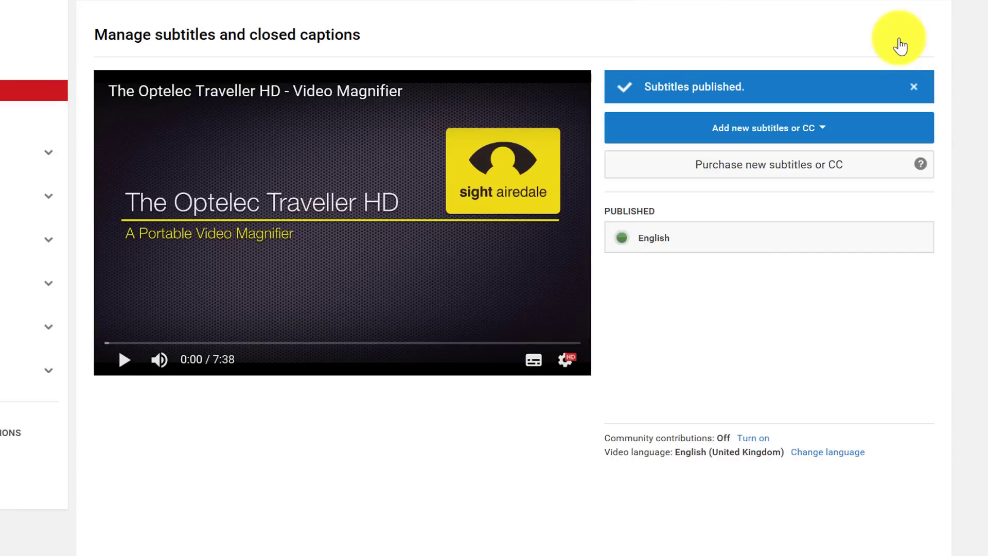
{"action": "left_click", "coordinate": [644, 238]}
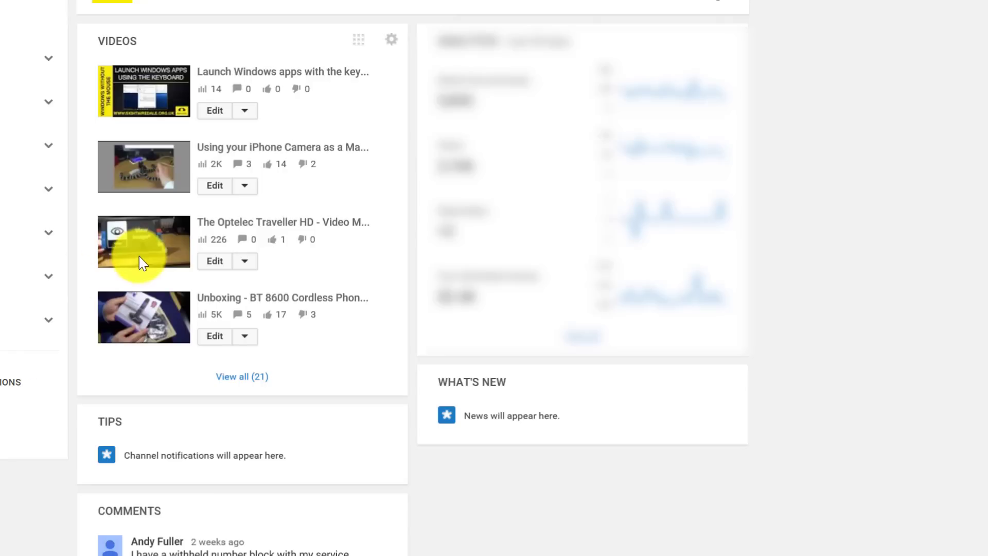
Play The Optelec Traveller HD video on its watch page and switch its CC subtitles off.
{"action": "left_click", "coordinate": [148, 243]}
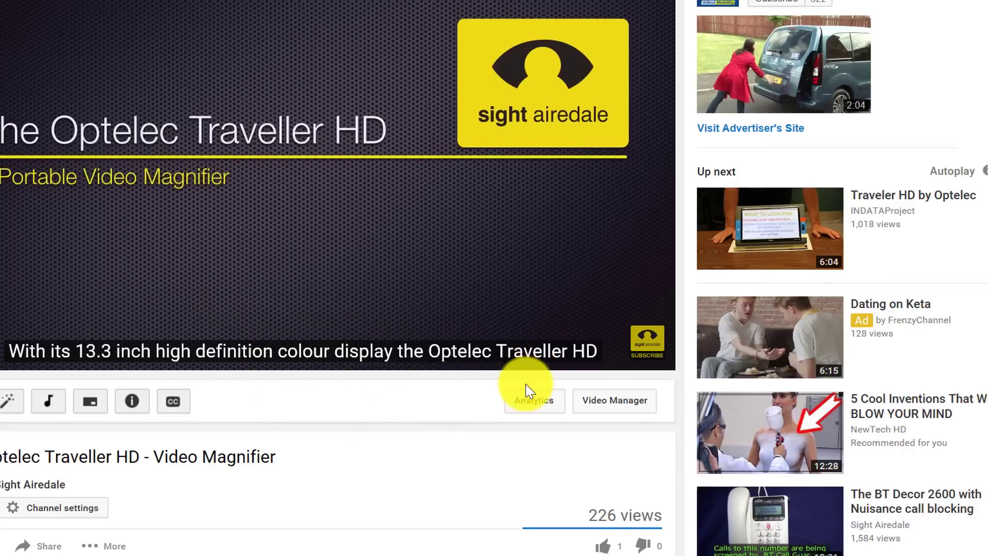
{"action": "mouse_move", "coordinate": [586, 368]}
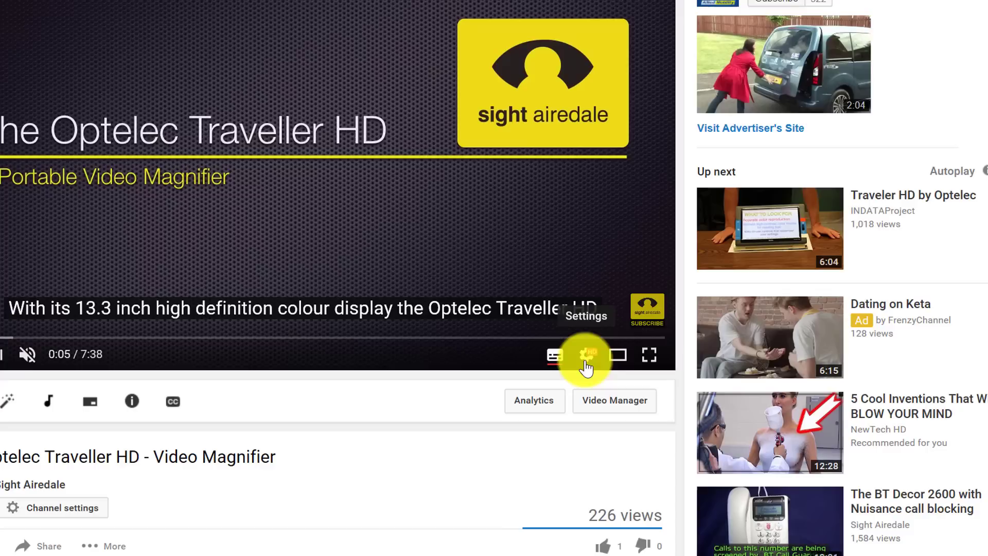
{"action": "left_click", "coordinate": [554, 359]}
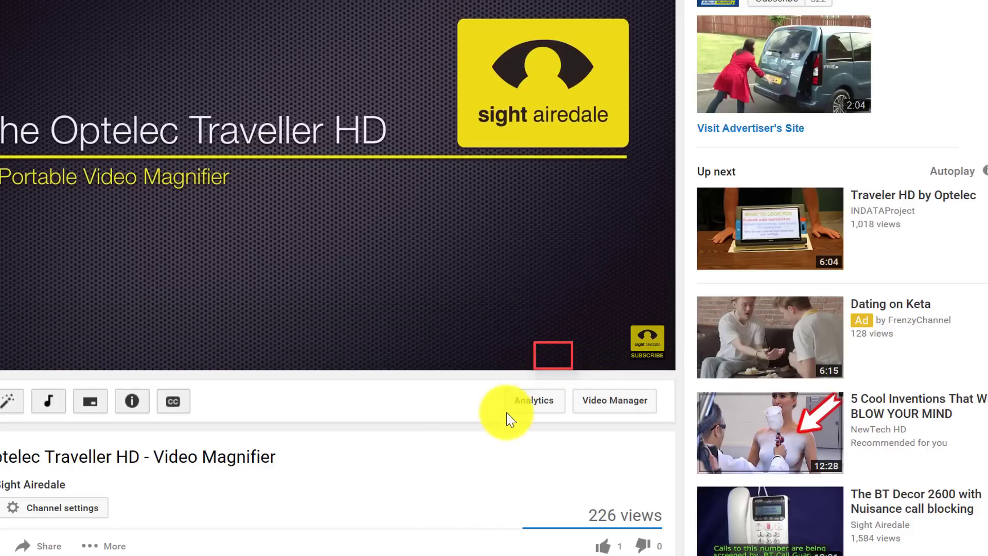